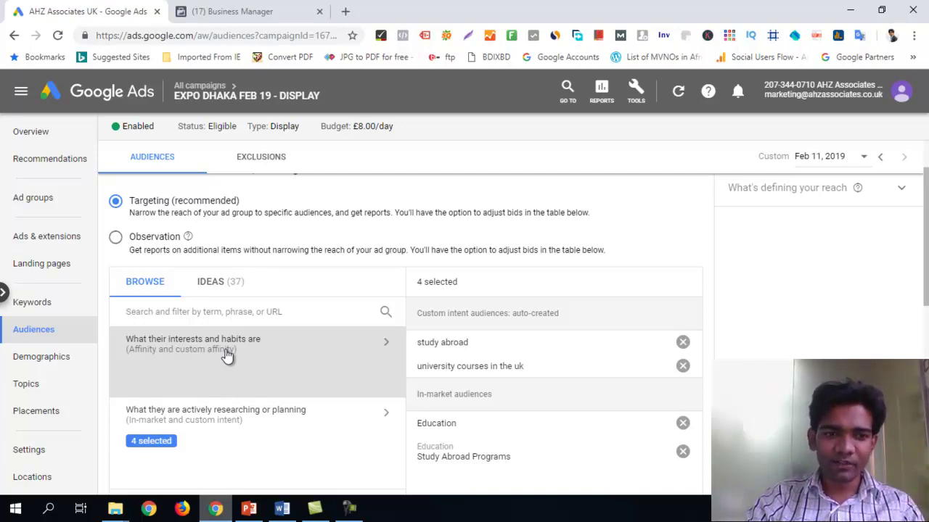
- Try adding the Banking & Finance affinity audience from the interests and habits category, and clear that selection again
click(227, 354)
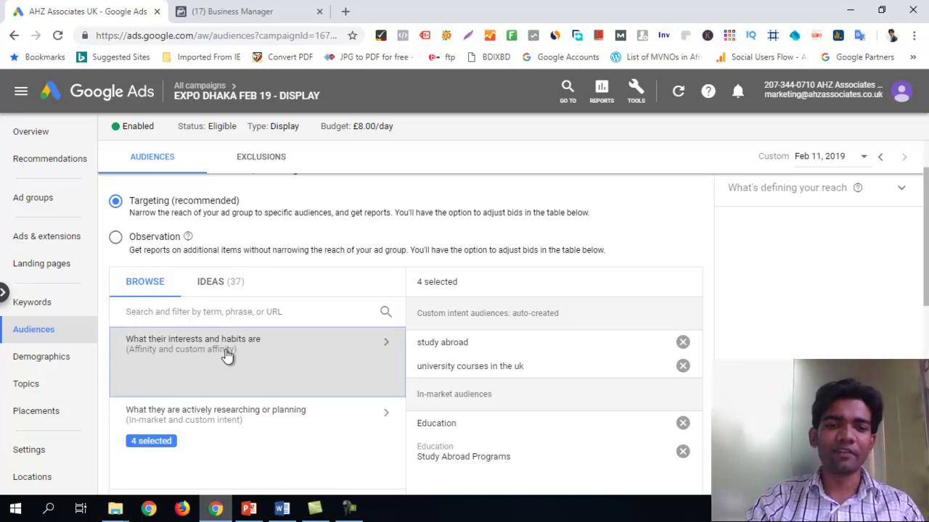
scroll(280, 385, down, 1)
scroll(286, 394, up, 1)
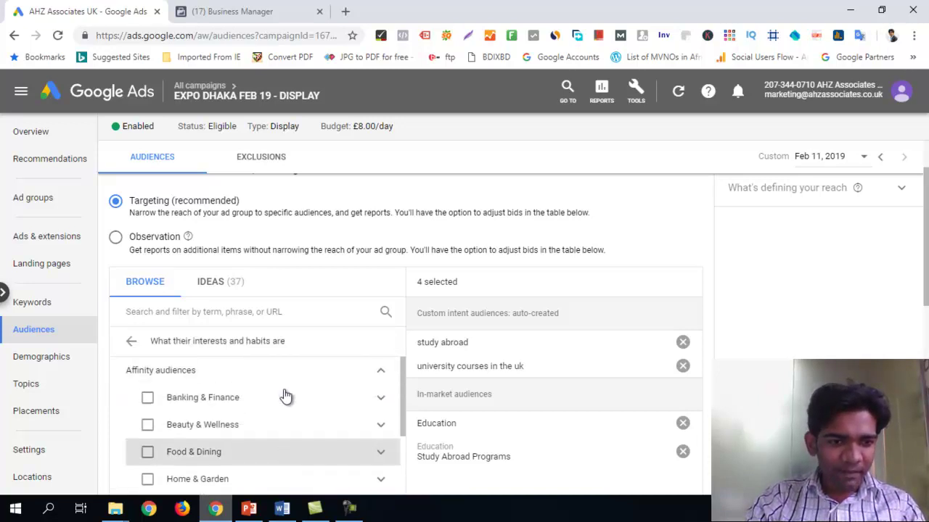
click(234, 401)
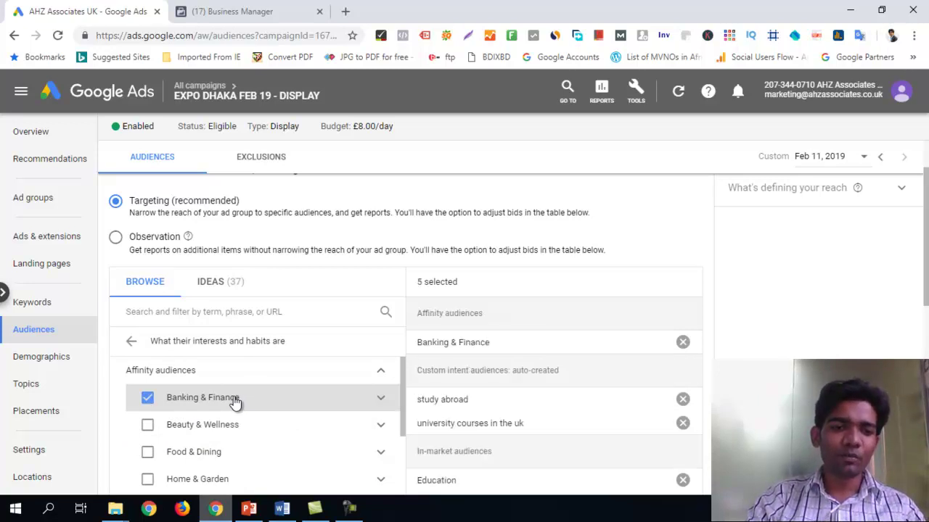
click(148, 402)
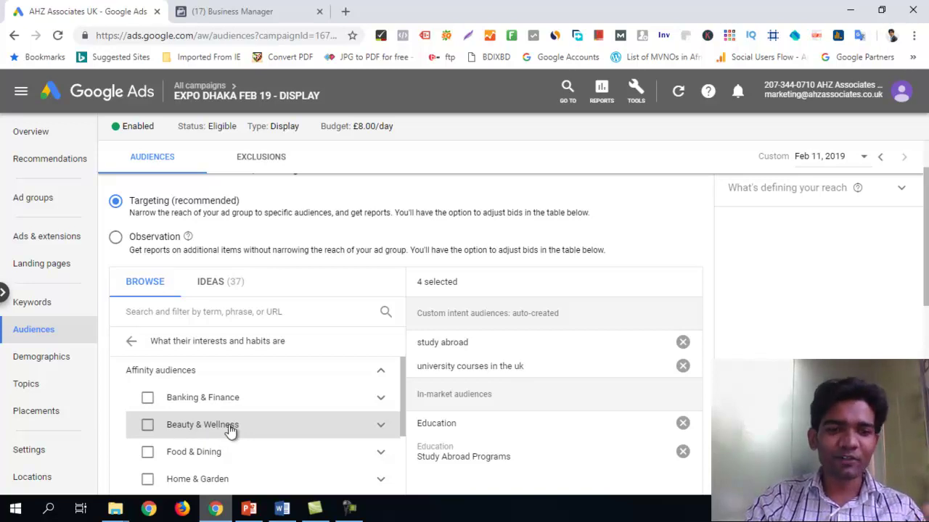
- Review the other affinity audience categories, from Beauty & Wellness down to Vehicles & Transportation
scroll(236, 457, down, 3)
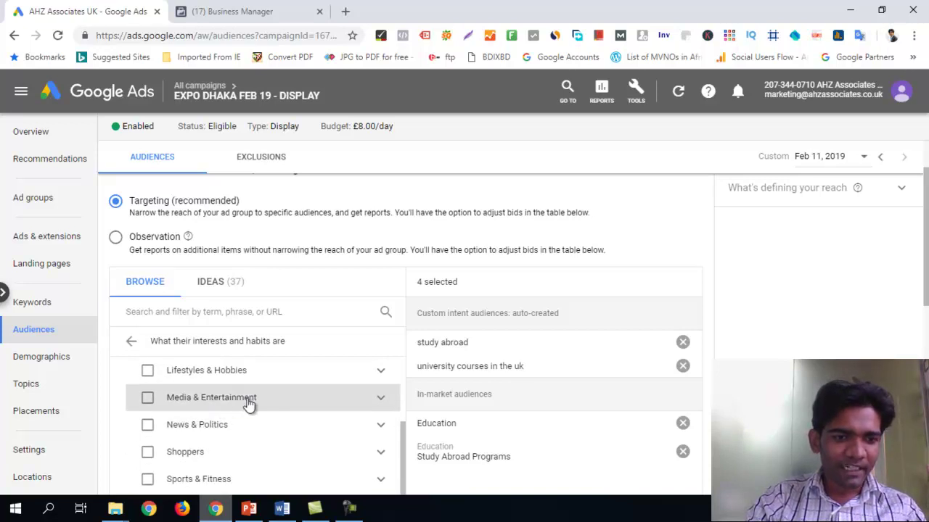
scroll(239, 399, down, 1)
scroll(232, 396, down, 2)
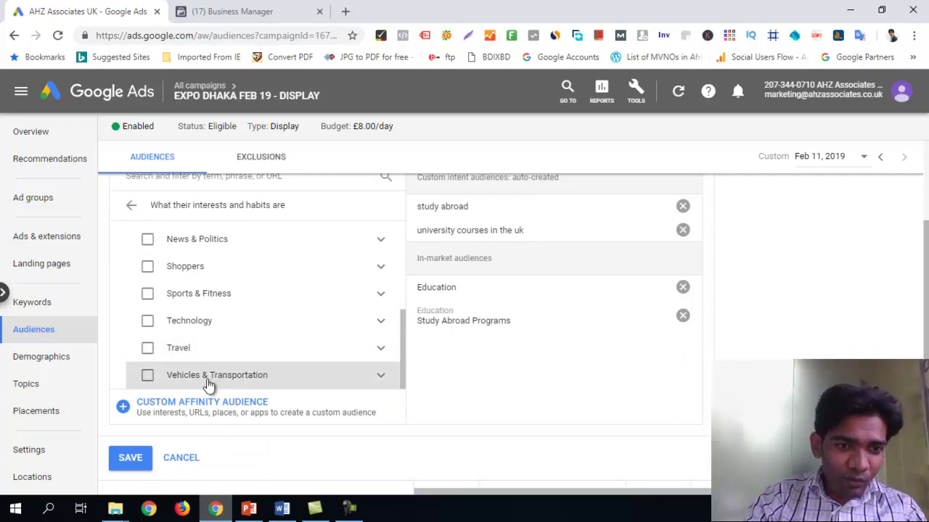
scroll(218, 305, up, 3)
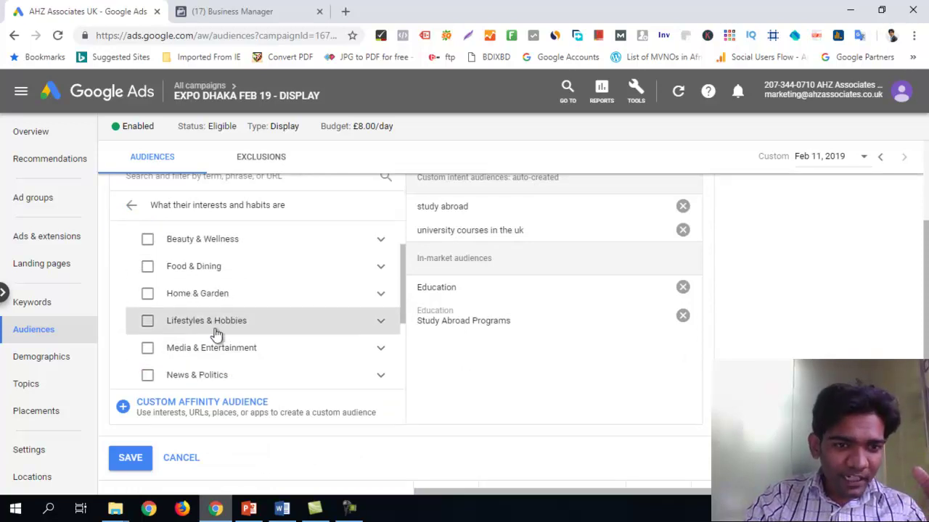
scroll(216, 330, down, 2)
scroll(216, 339, down, 1)
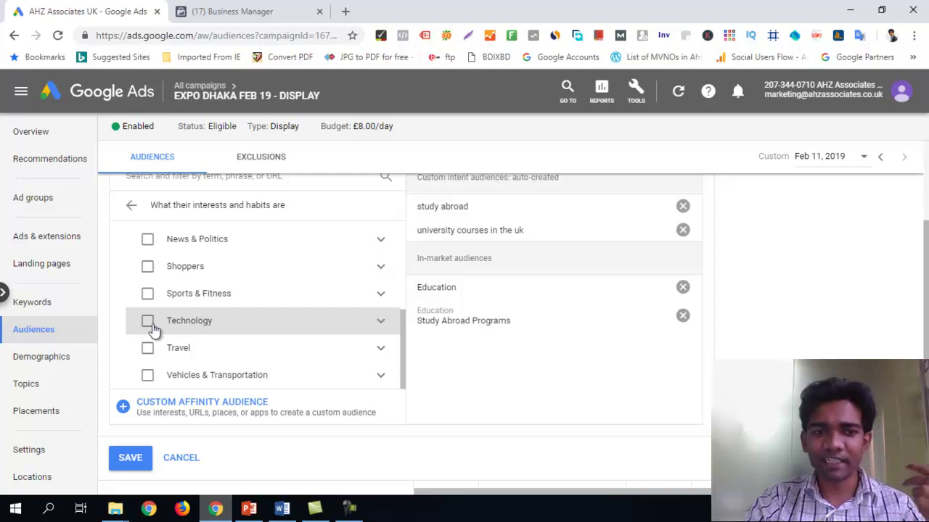
scroll(271, 317, up, 8)
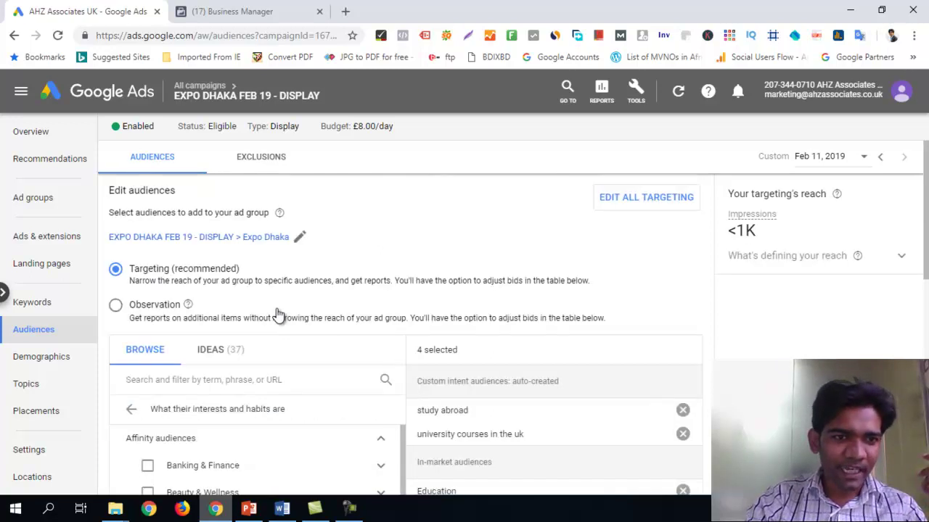
- Go back to the audience categories and expand the in-market audiences under what people are actively researching or planning
click(131, 409)
scroll(322, 338, down, 3)
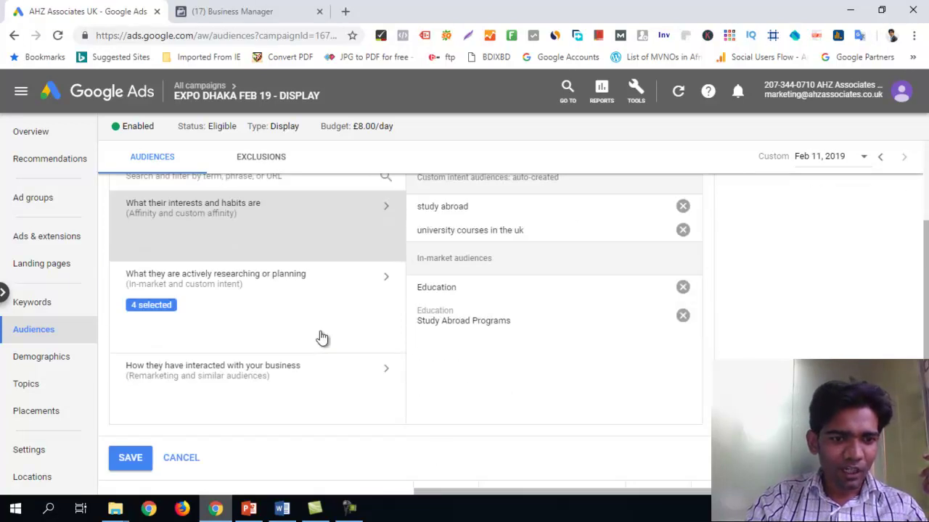
click(218, 288)
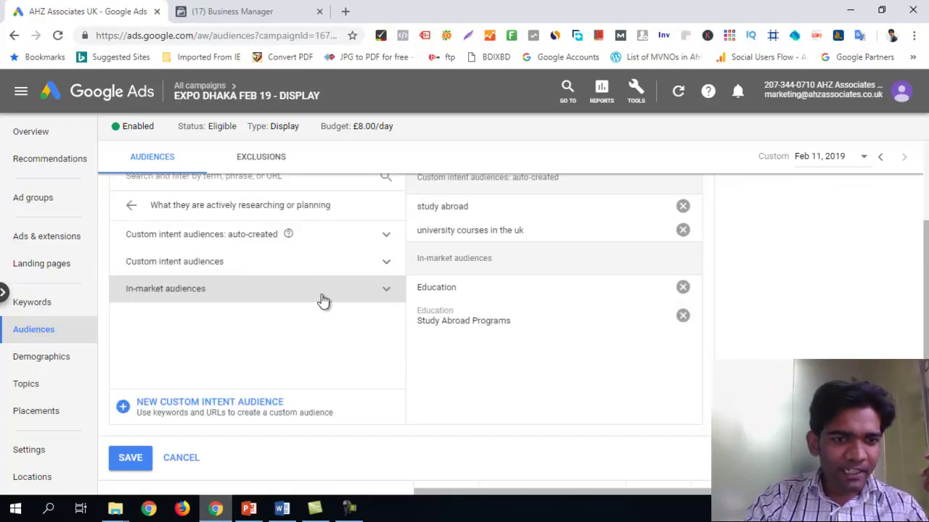
scroll(319, 320, up, 2)
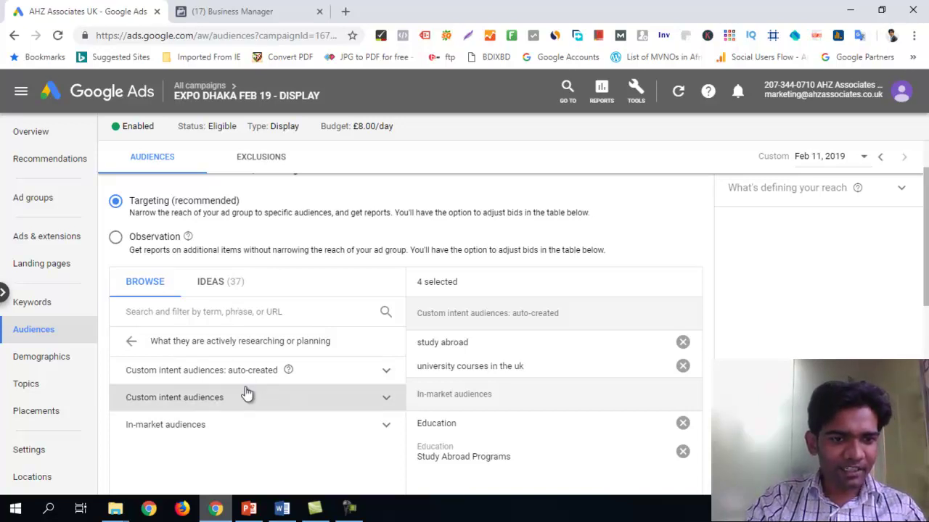
click(202, 426)
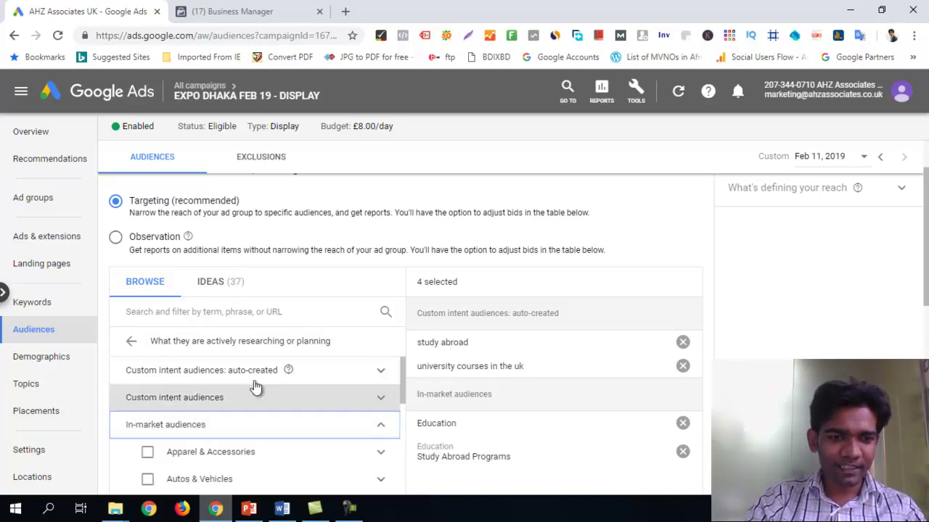
- Examine the full list of in-market audience categories, from Apparel & Accessories down to Travel
scroll(191, 352, up, 3)
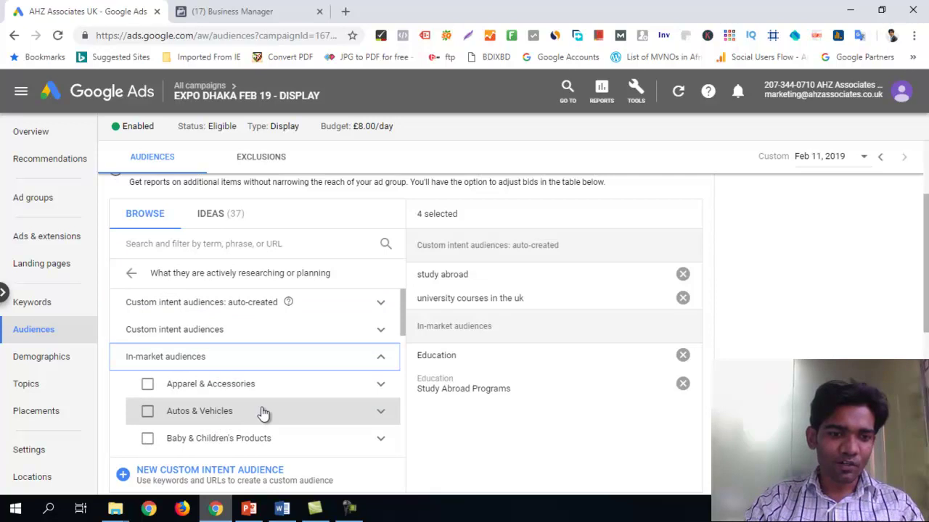
scroll(247, 407, down, 1)
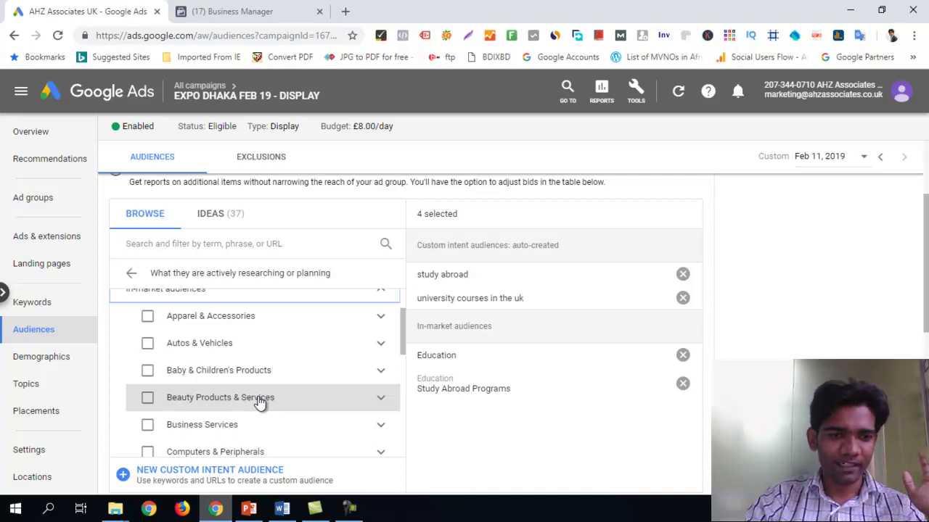
scroll(247, 385, down, 2)
scroll(241, 392, down, 1)
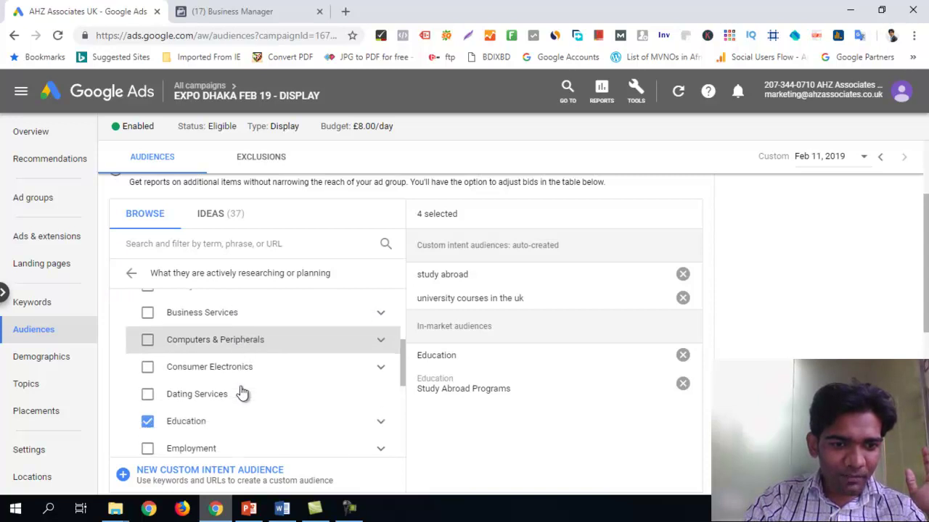
scroll(245, 341, down, 2)
scroll(247, 348, down, 4)
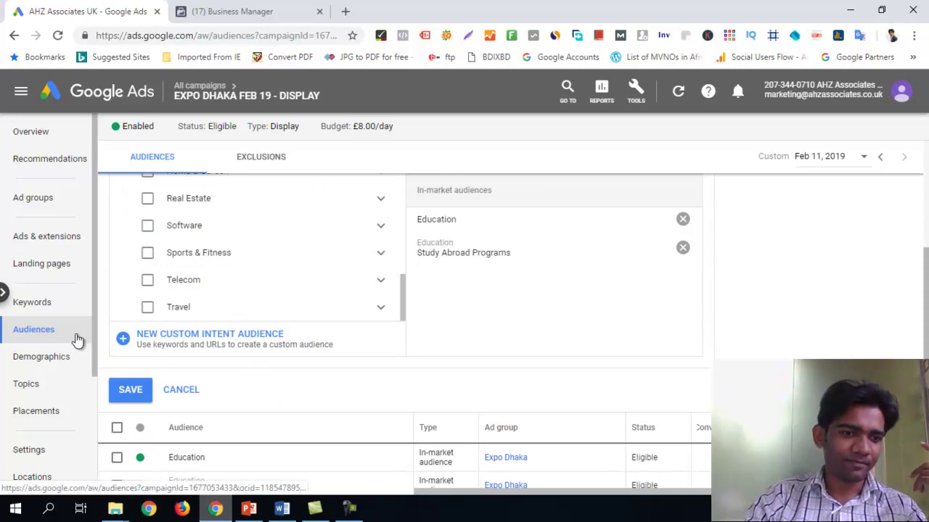
scroll(311, 303, up, 6)
scroll(311, 299, up, 5)
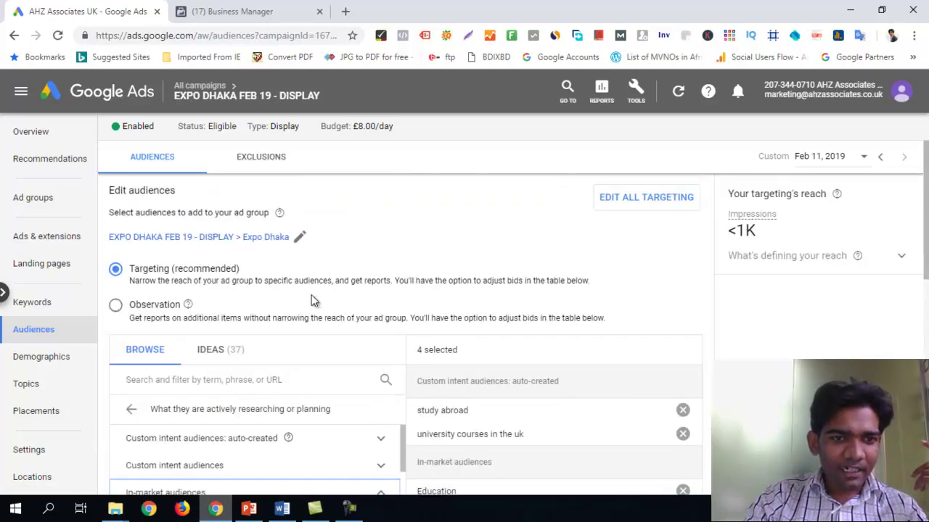
click(142, 350)
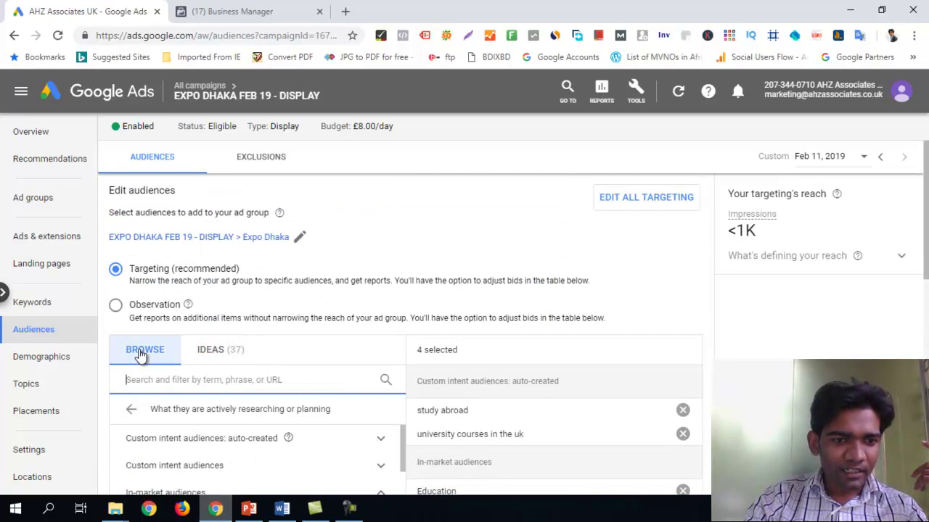
scroll(396, 347, down, 2)
scroll(323, 360, down, 4)
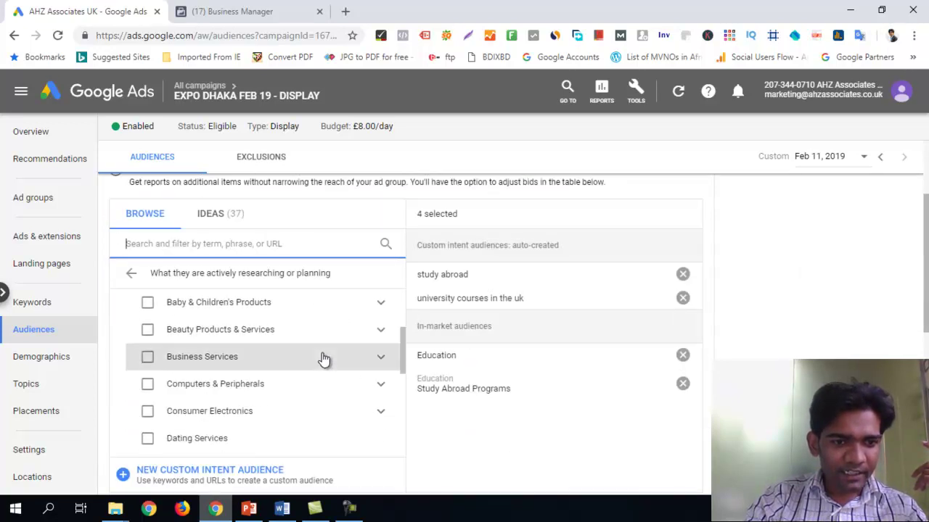
scroll(324, 361, down, 3)
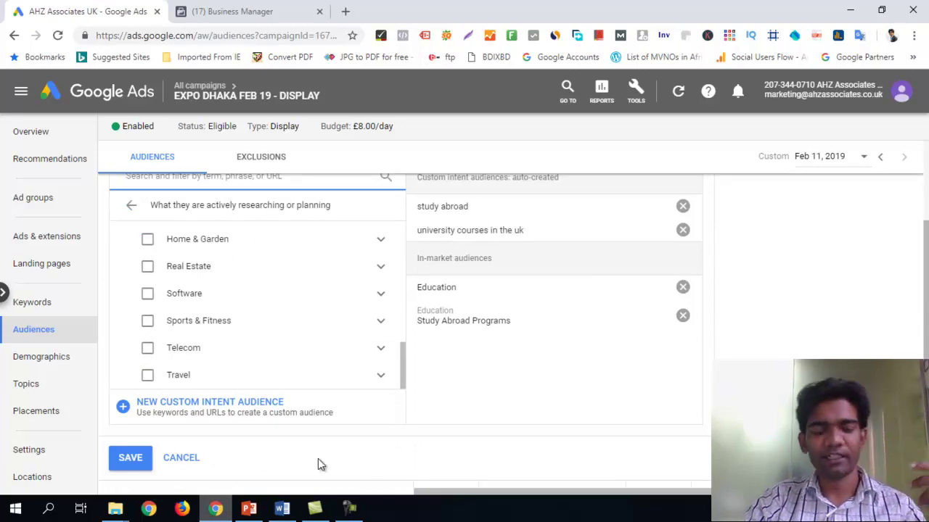
- Switch to the Google Display Ads Targeting presentation in PowerPoint and show the Demographics slide
click(249, 508)
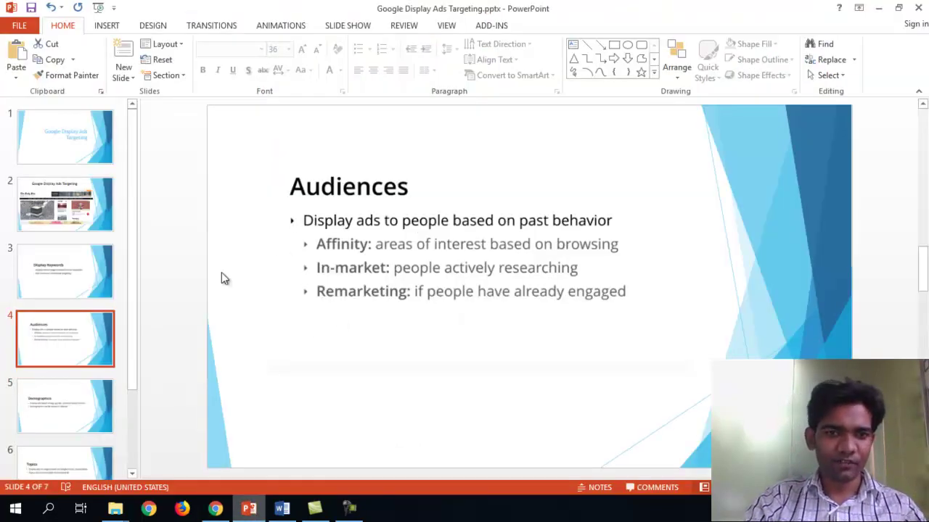
click(62, 408)
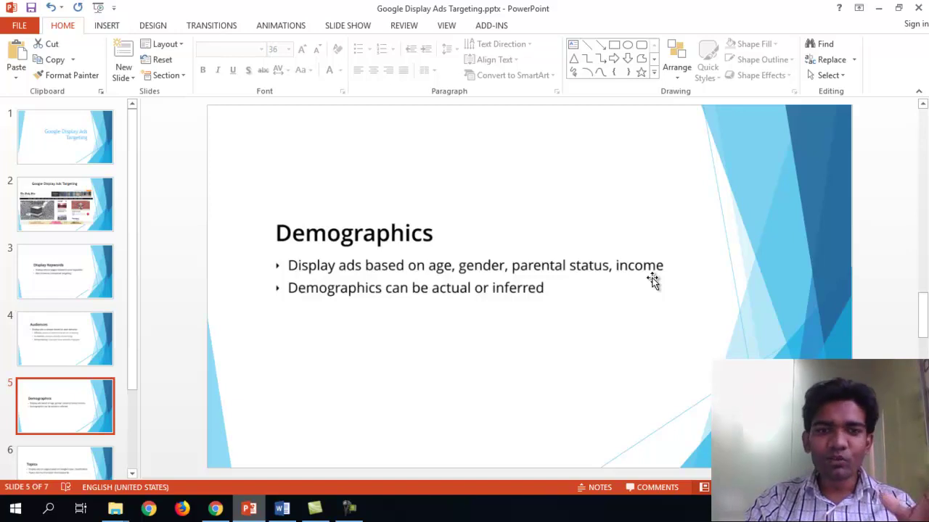
- Switch back to Google Ads in Chrome and view the campaign's age, parental status and gender demographics
click(216, 508)
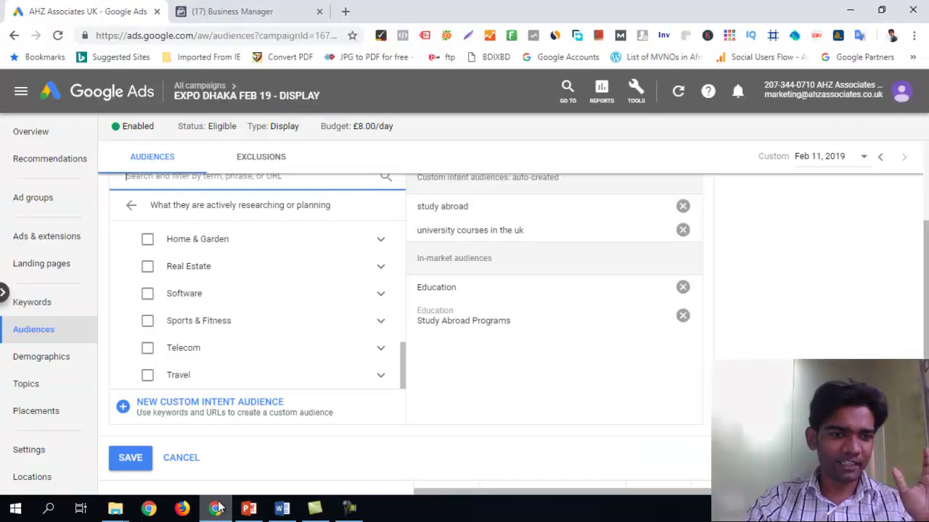
click(52, 361)
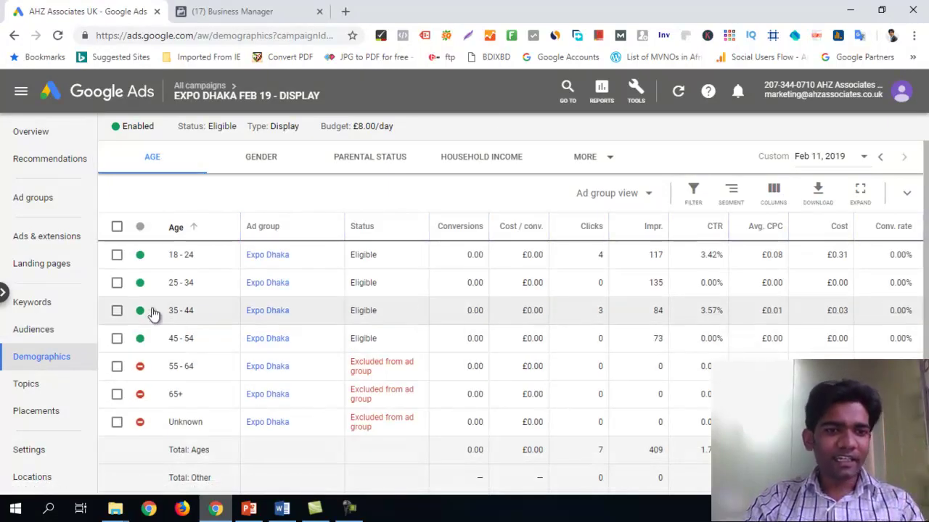
click(387, 164)
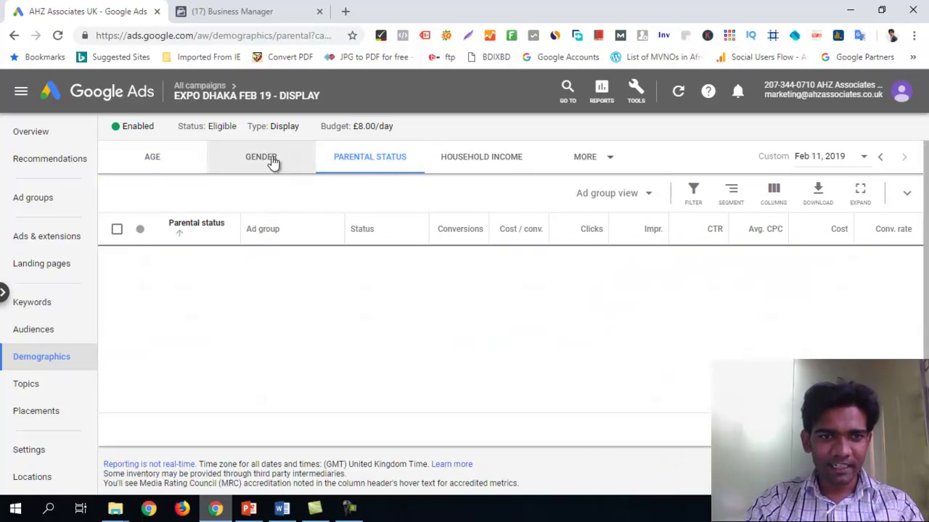
click(269, 161)
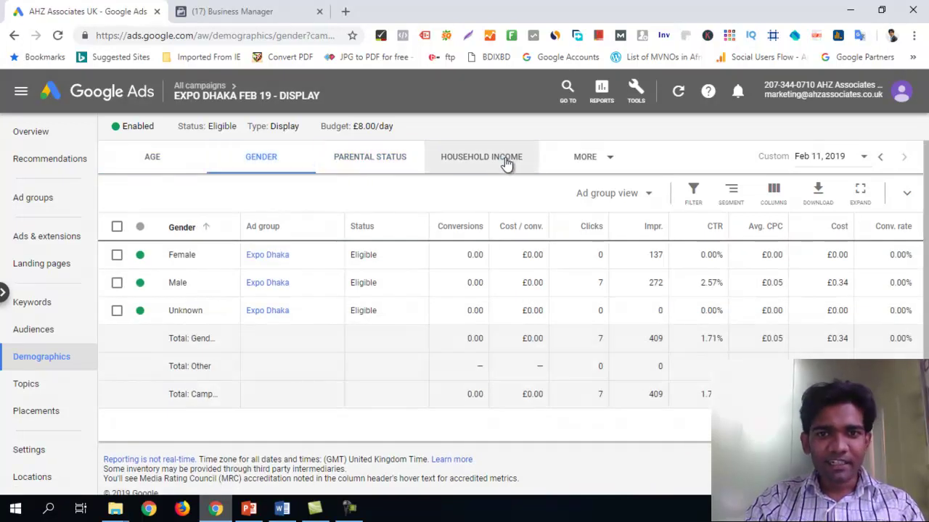
- Examine the campaign's household income brackets and check the additional demographic views on offer
click(506, 164)
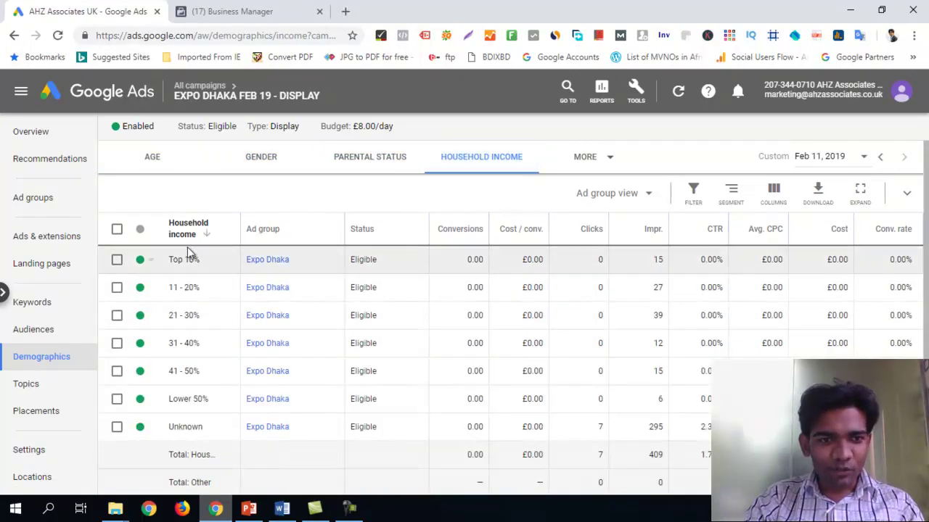
scroll(228, 356, down, 2)
scroll(137, 233, up, 2)
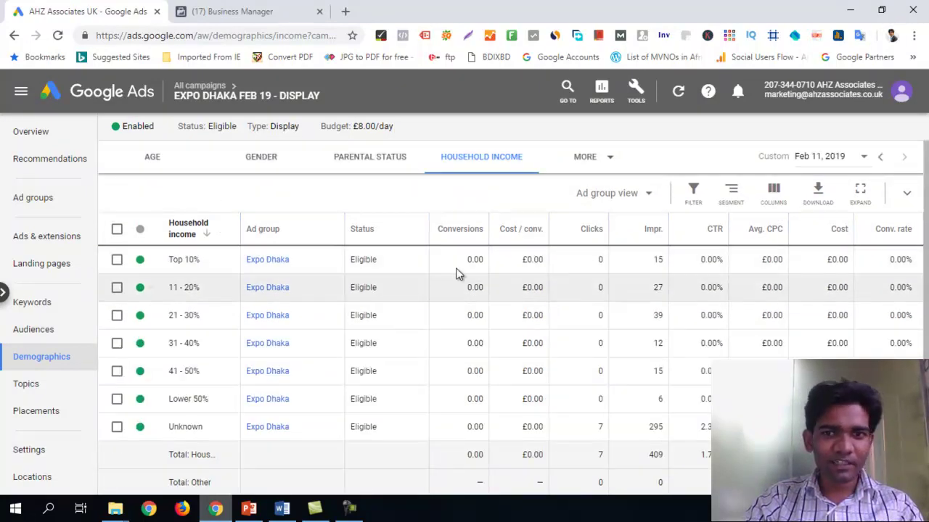
scroll(659, 234, down, 3)
scroll(630, 234, up, 3)
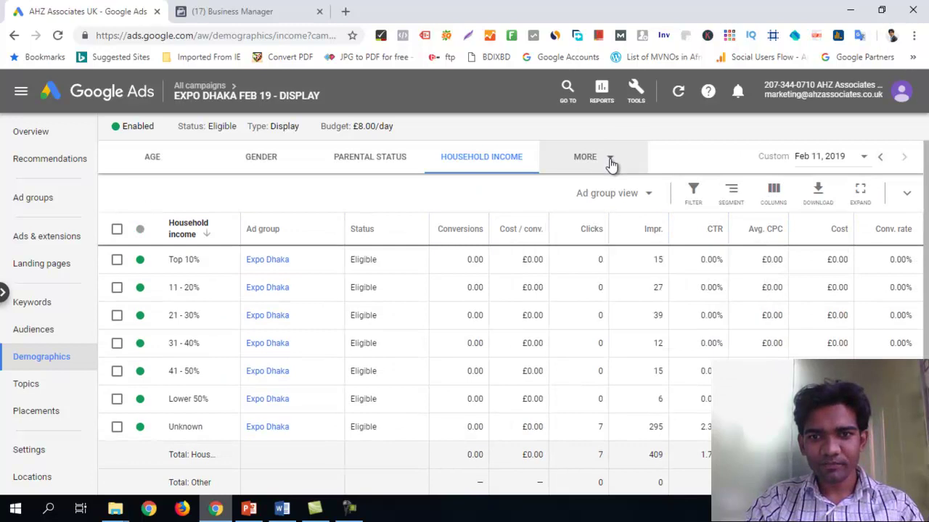
click(611, 161)
click(475, 190)
- Go through the age, gender and parental status breakdowns once more, and return to the age view
click(154, 161)
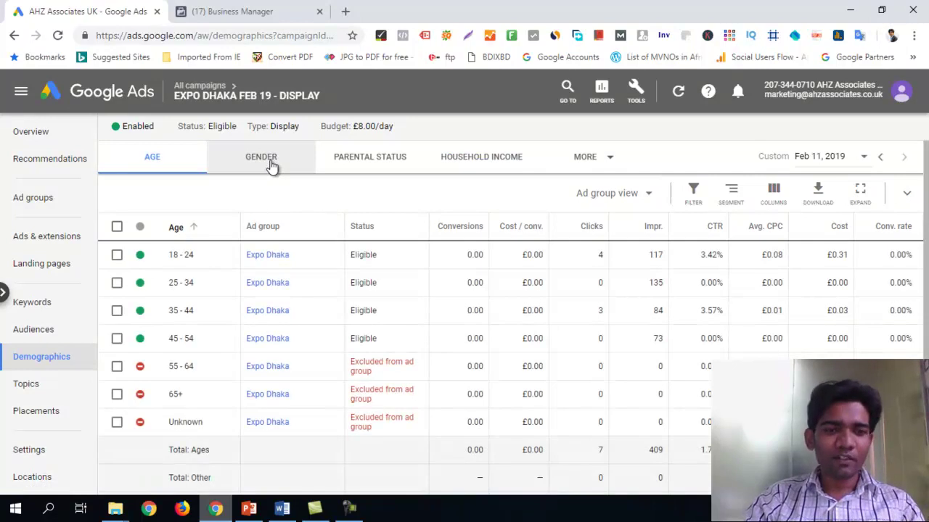
click(270, 165)
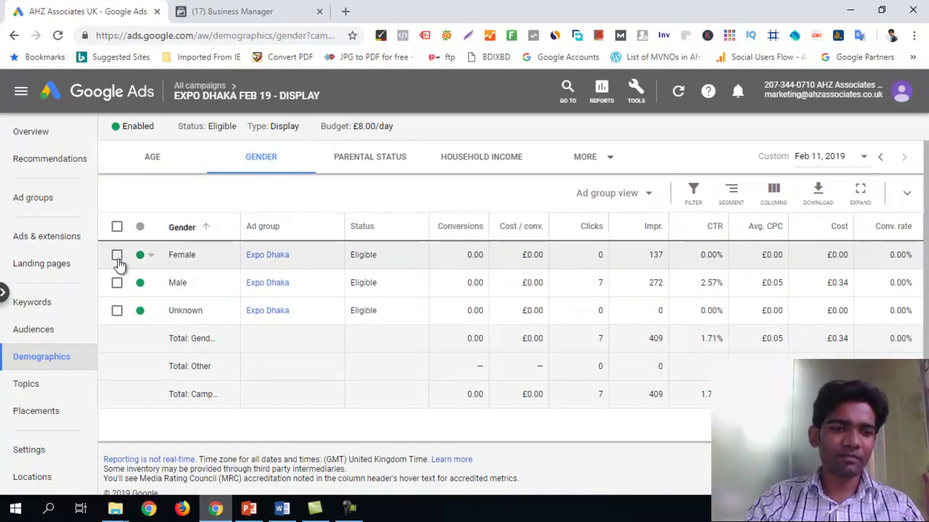
click(374, 160)
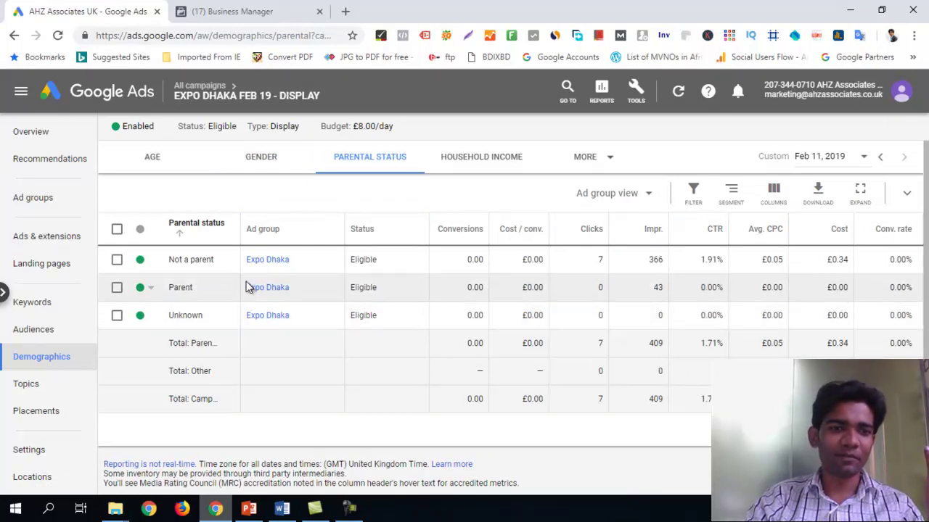
click(151, 160)
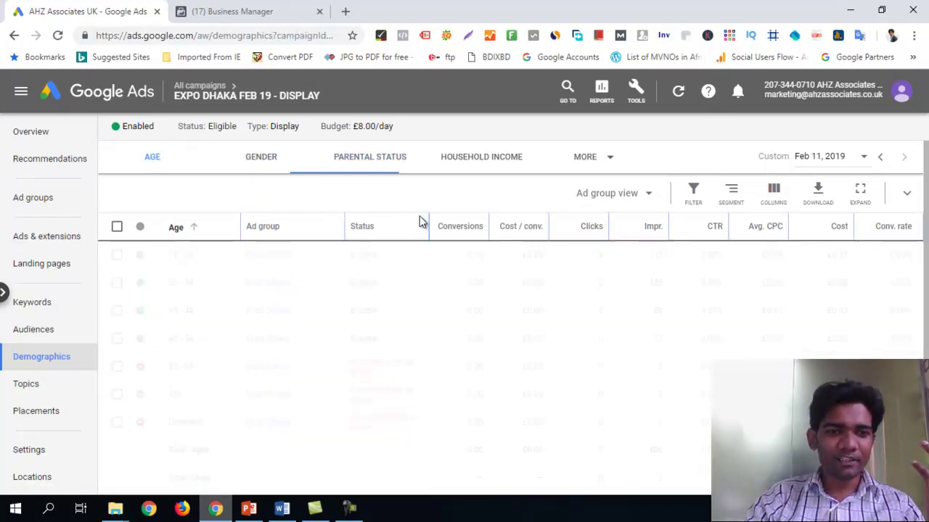